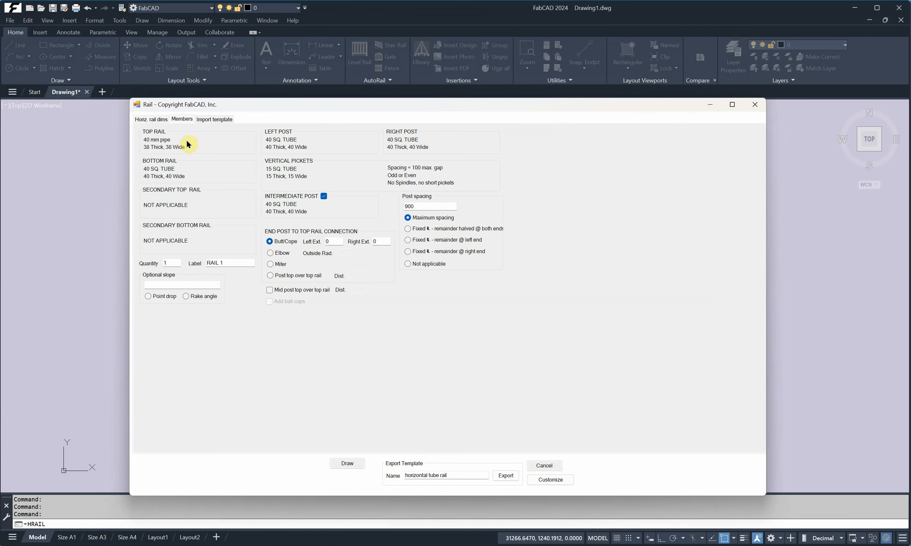
- Set the top rail to a rectangular tube of OTHER material, 40 thick and 80 wide, with wall thickness N/A
left_click(187, 143)
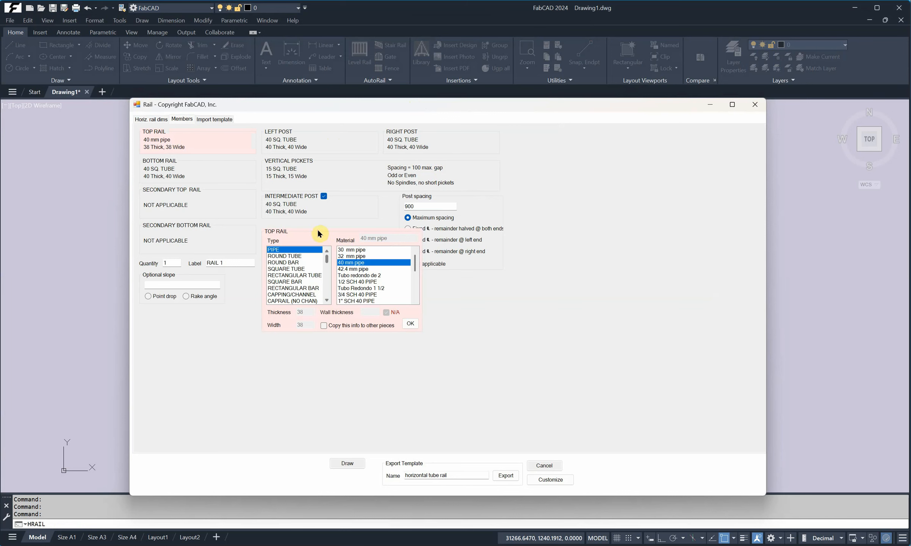
left_click(308, 275)
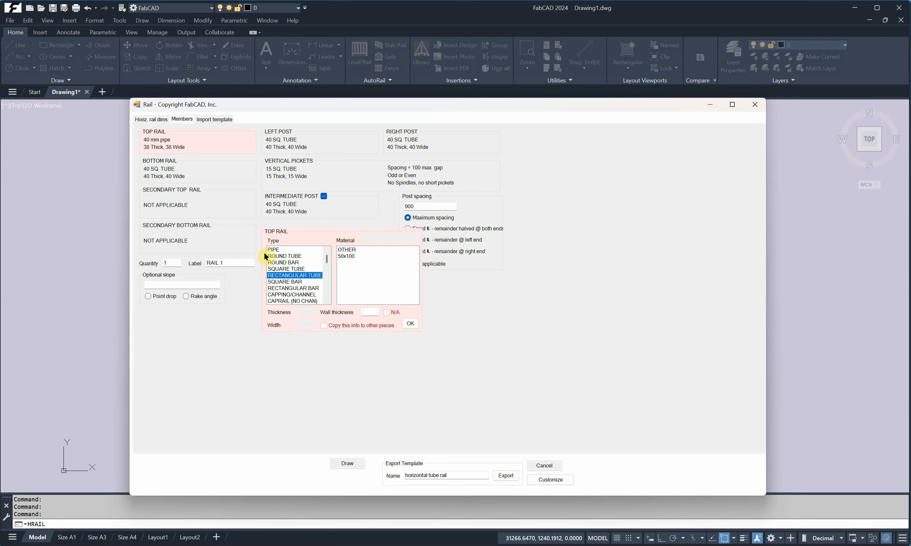
left_click(355, 250)
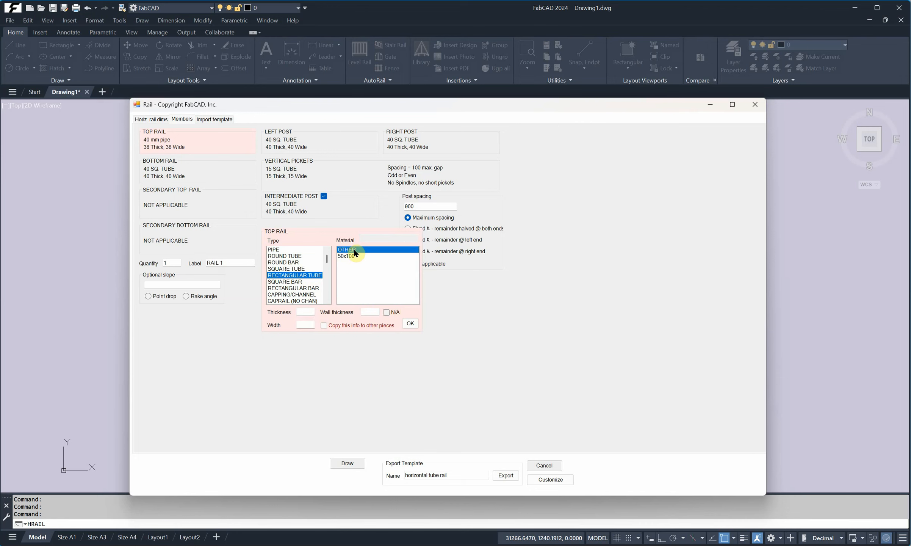
left_click(306, 311)
type("40")
left_click(302, 323)
type("80")
left_click(386, 312)
left_click(408, 322)
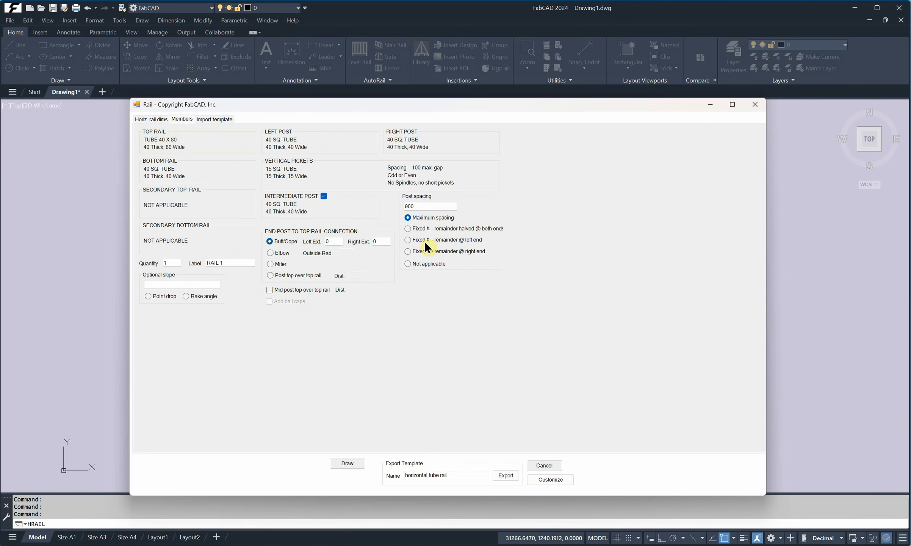
- Draw the rail, placing it at a point in the drawing
left_click(355, 464)
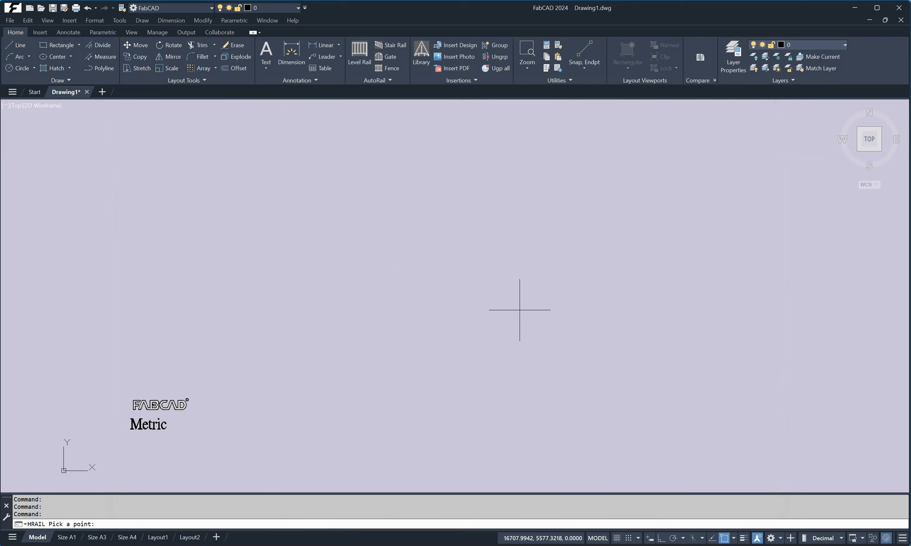
left_click(400, 328)
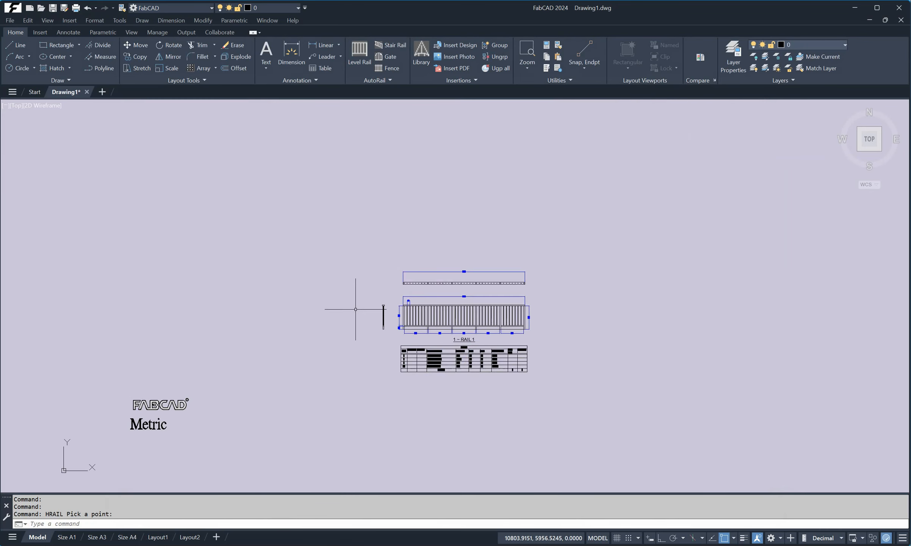
scroll(356, 310, "up", 8)
scroll(492, 294, "down", 4)
scroll(503, 295, "down", 4)
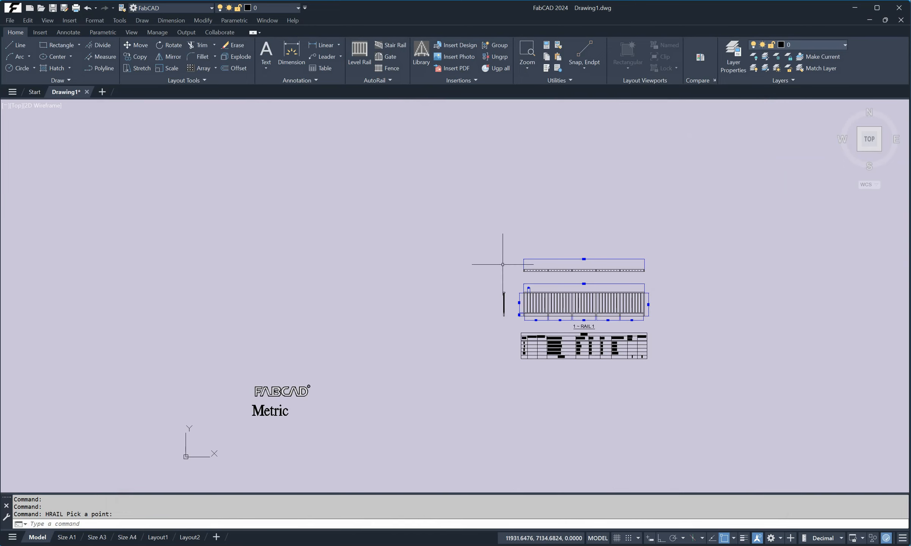
left_click(360, 53)
left_click_drag(254, 101, 391, 127)
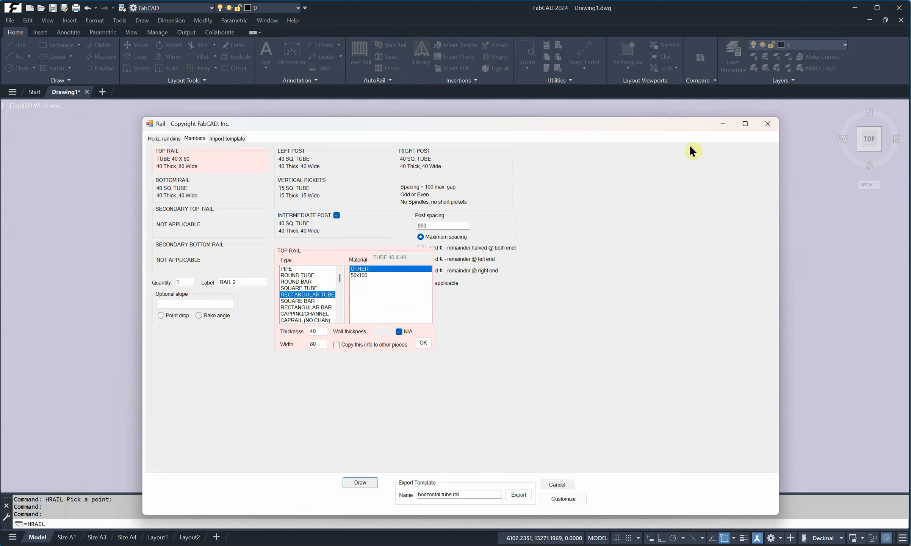
left_click(763, 126)
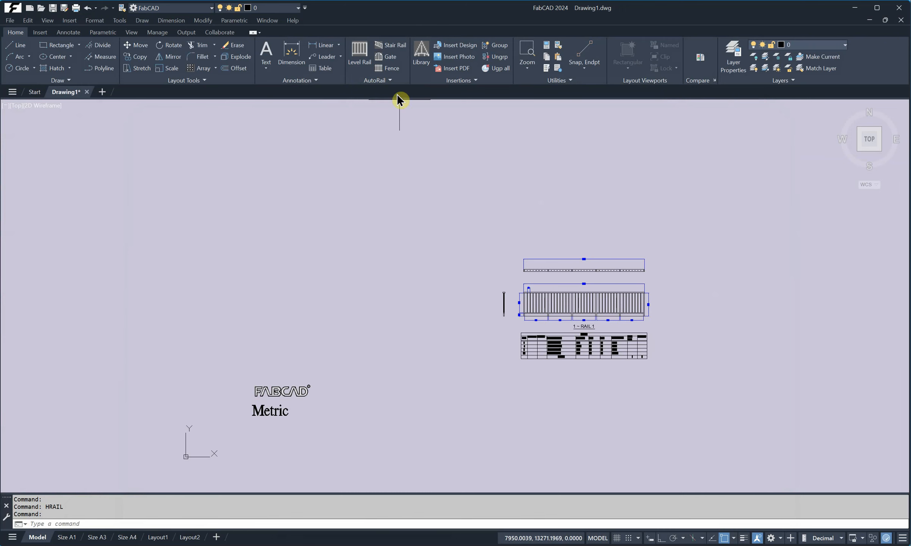
- Open the AutoRail custom settings and copy the 50x100 entry in the rectangular tube material list
left_click(391, 81)
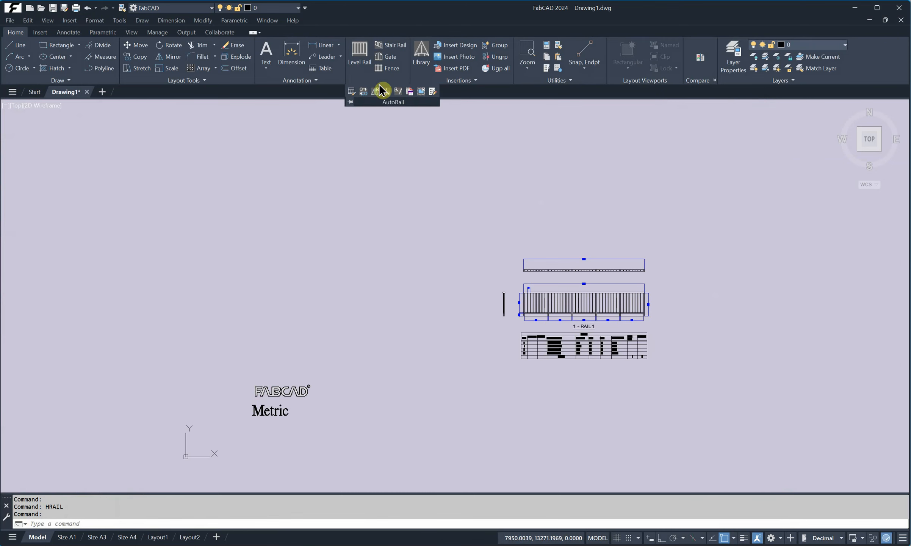
left_click(433, 91)
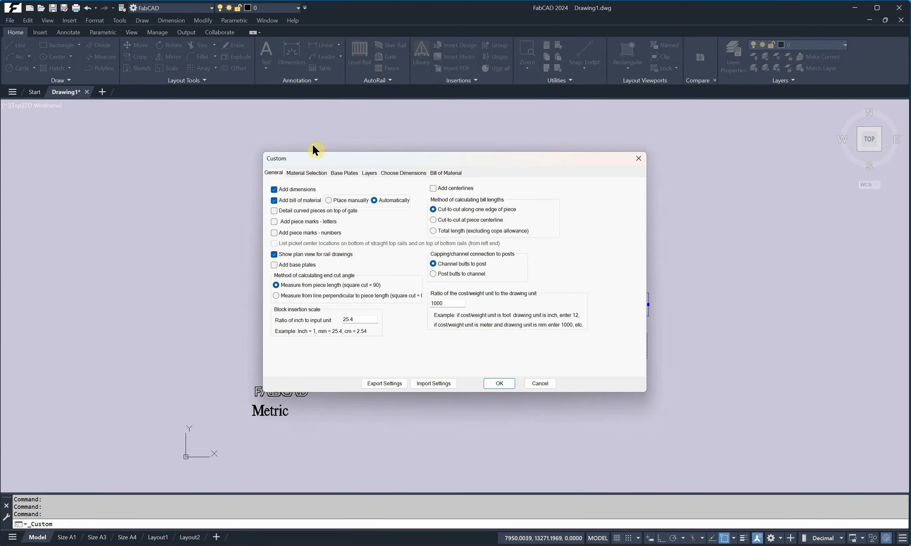
left_click(316, 173)
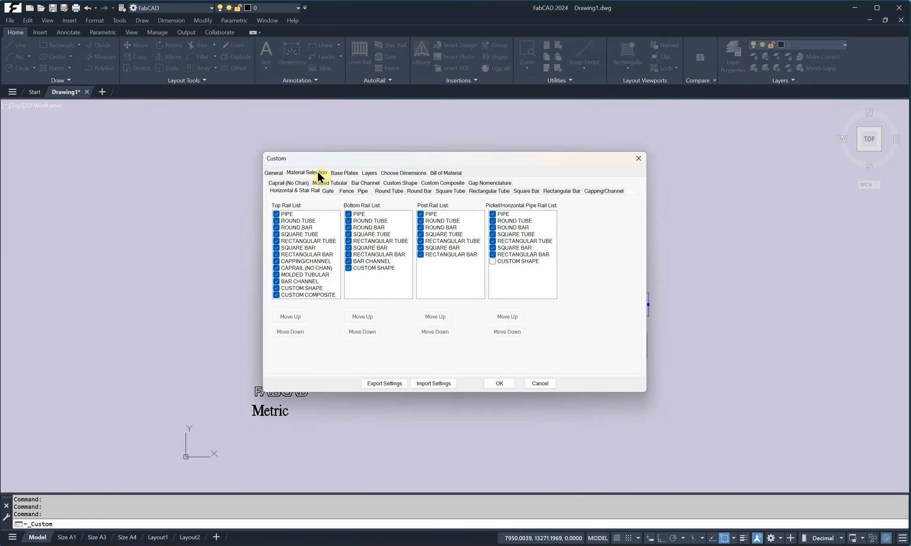
left_click(498, 190)
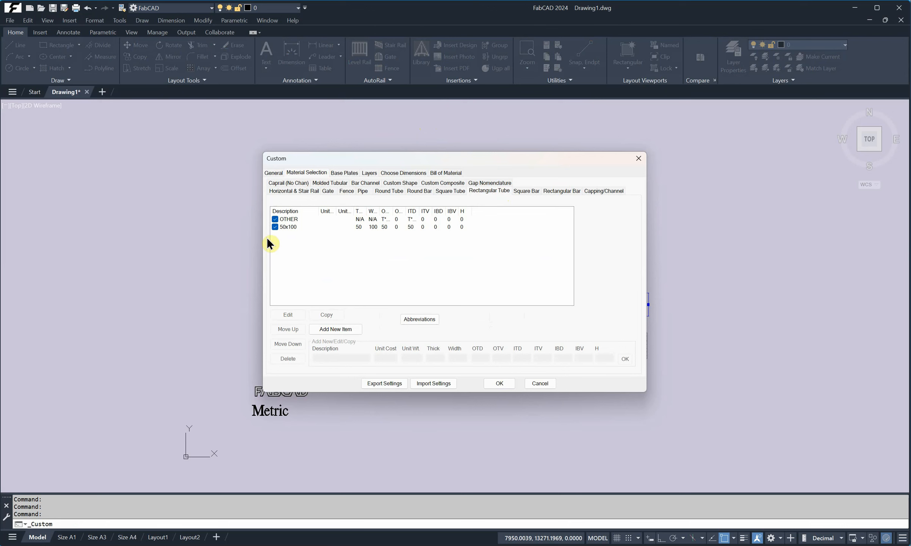
left_click(290, 227)
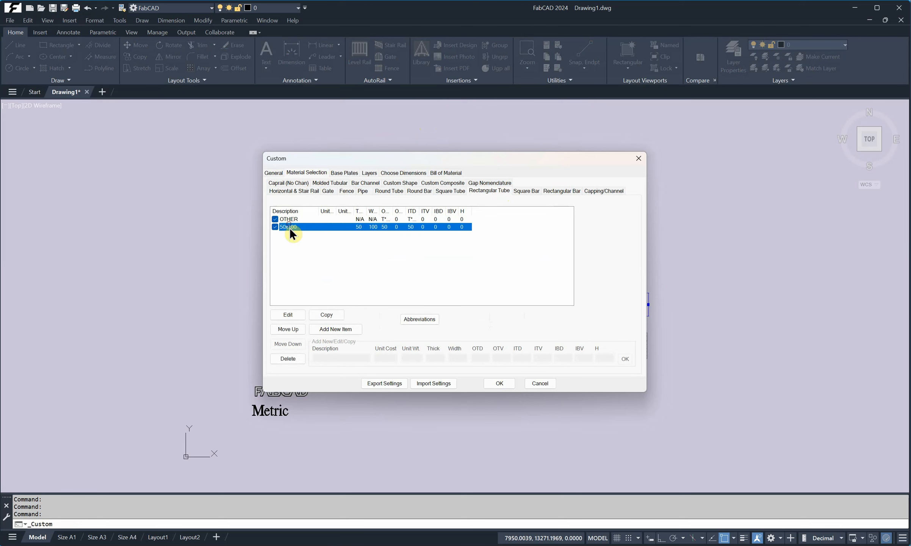
left_click(327, 314)
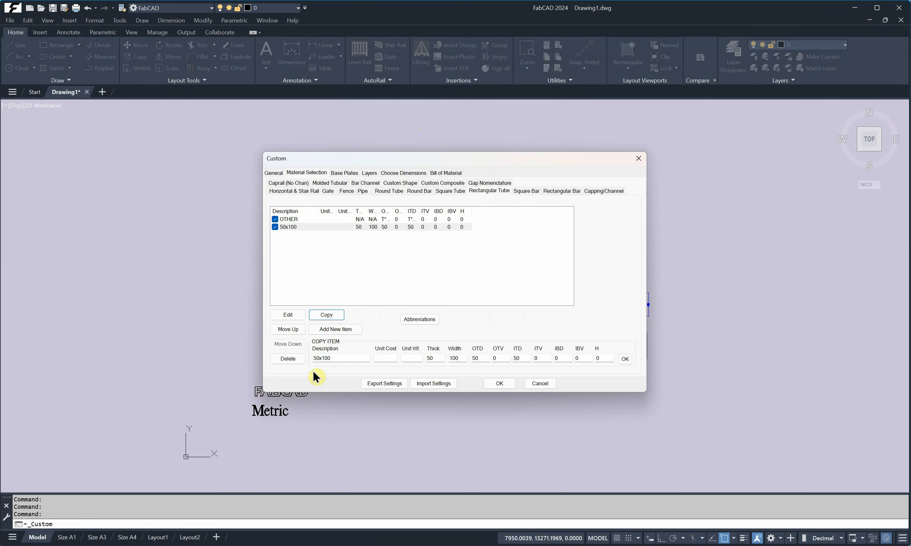
- Set the copied material's description to 40x80, thickness 40, width 80, OTD 40 and ITD 40, and add it
left_click(314, 358)
left_click_drag(315, 358, 312, 358)
type("40")
left_click_drag(332, 358, 321, 358)
type("80")
left_click(436, 358)
left_click_drag(438, 358, 423, 364)
type("40")
left_click_drag(462, 357, 445, 358)
type("80")
key("Tab")
type("40")
double_click(525, 358)
left_click(625, 359)
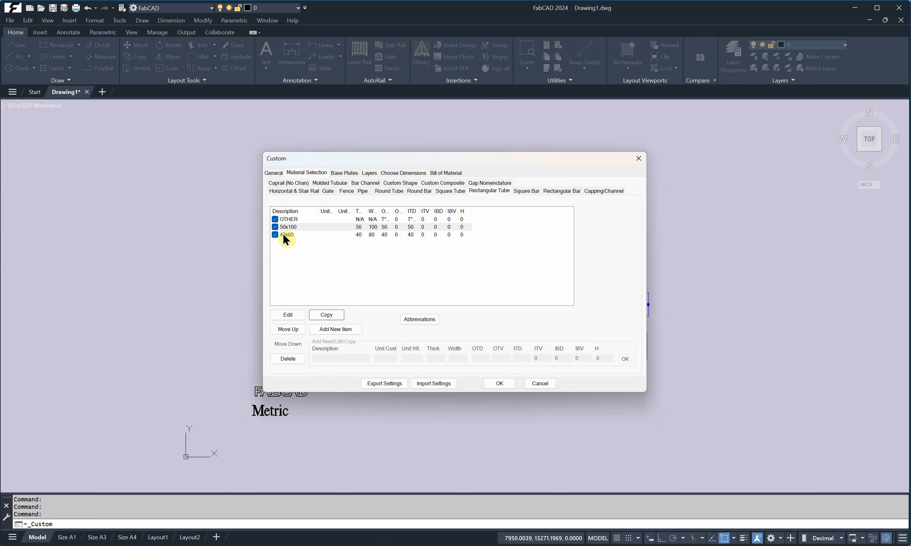
- Move the 40x80 material above 50x100 in the list and save the custom settings
left_click(292, 234)
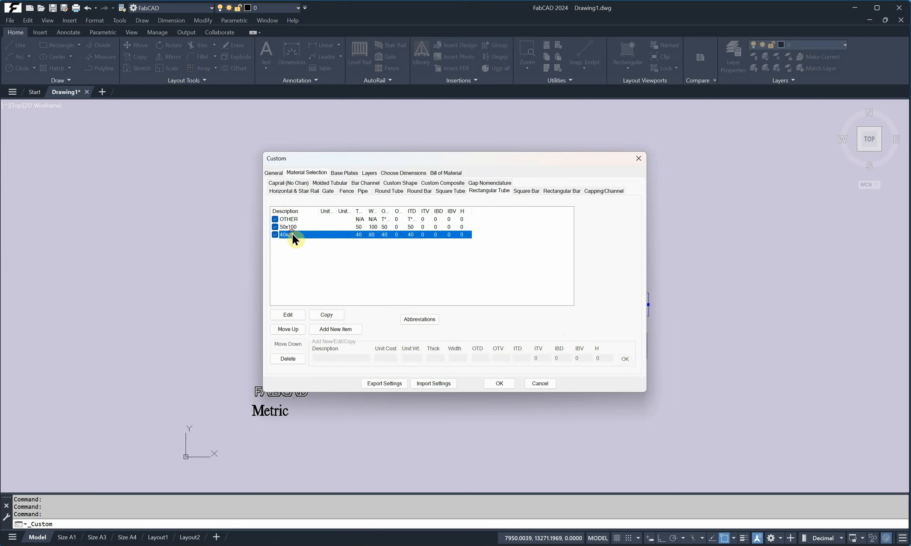
left_click(297, 329)
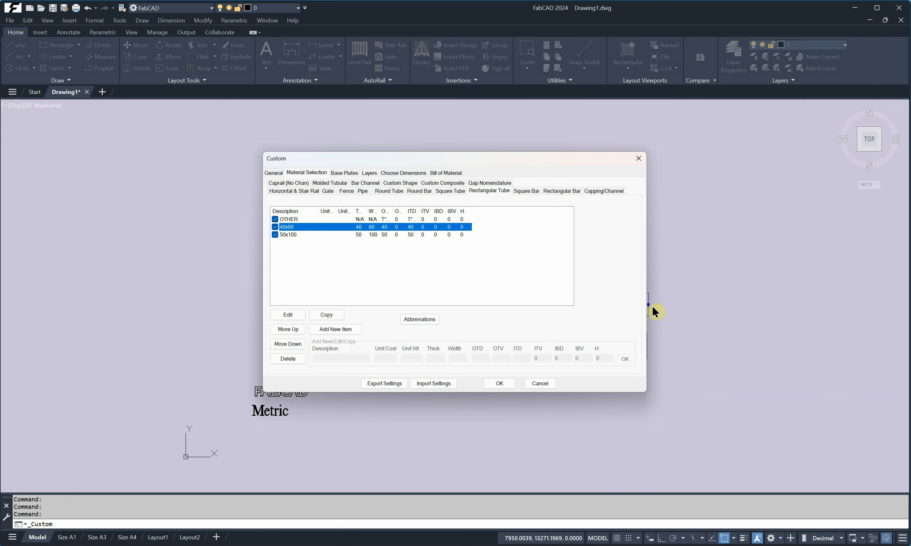
left_click(505, 383)
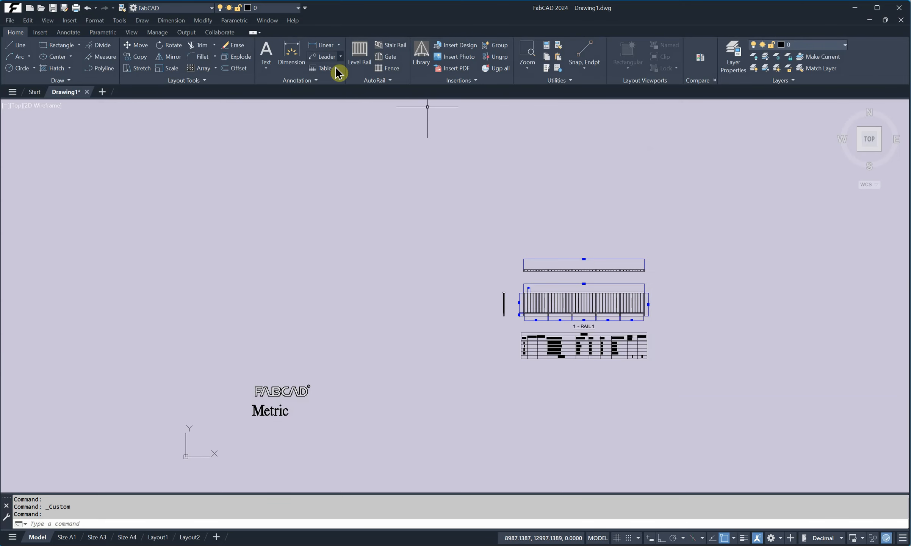
- Open the Level Rail dialog, pick 40x80 as the top rail's rectangular tube material, and close the dialog
left_click(360, 54)
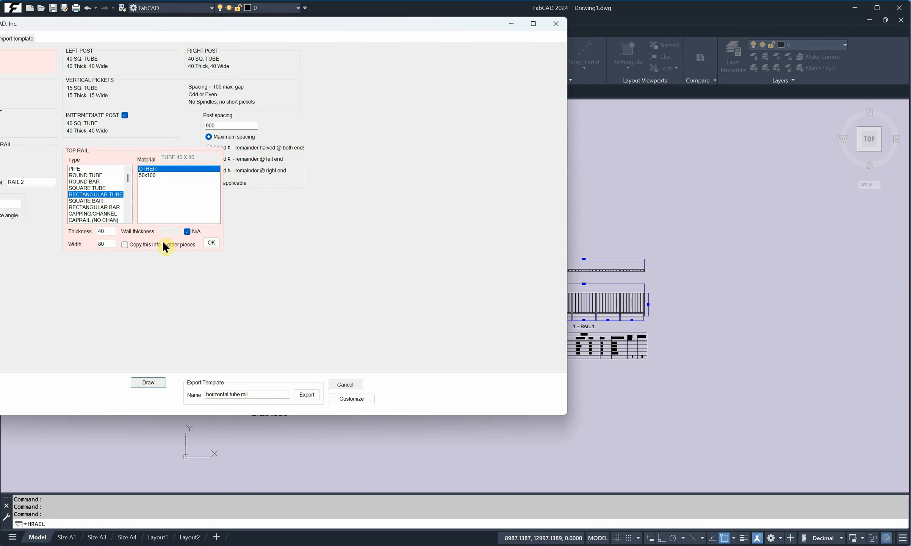
left_click_drag(161, 25, 427, 89)
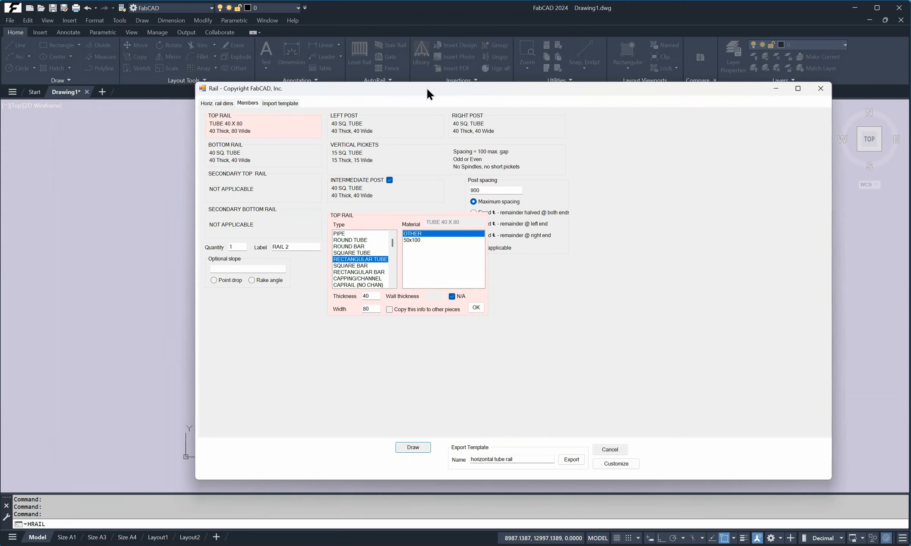
left_click(238, 123)
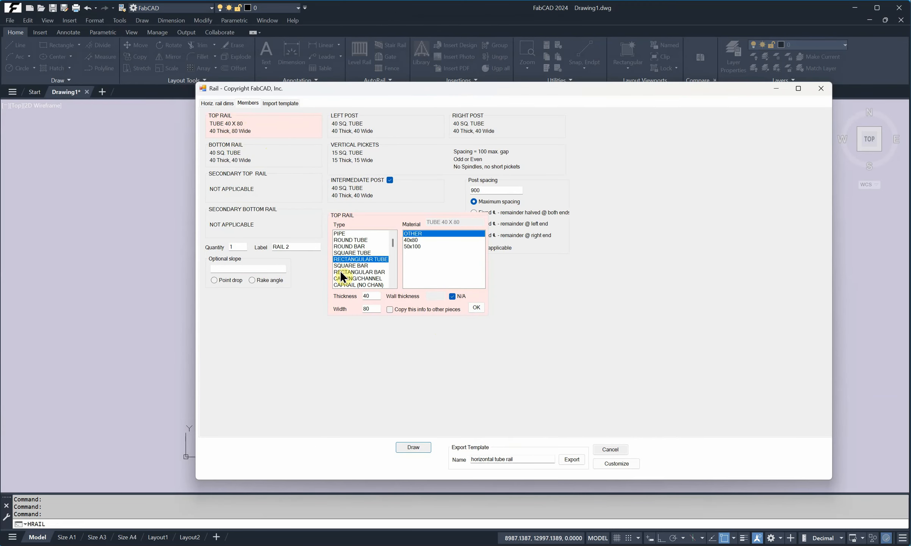
left_click(412, 239)
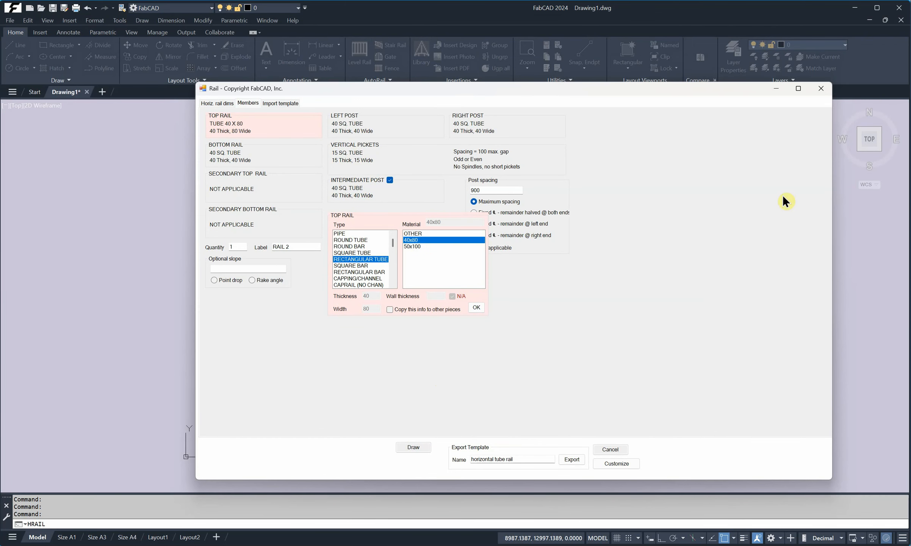
left_click(820, 87)
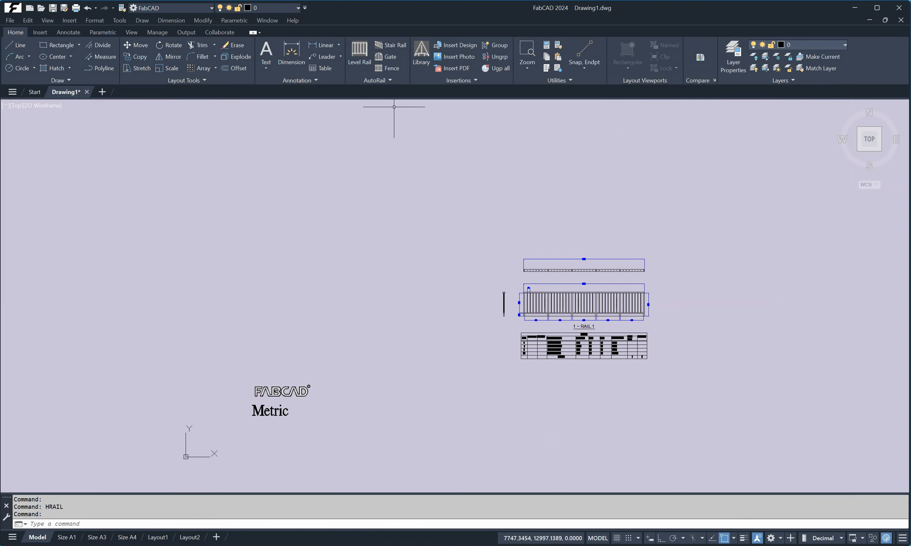
- Export the AutoRail custom settings, overwriting the existing rail.settings file
left_click(390, 80)
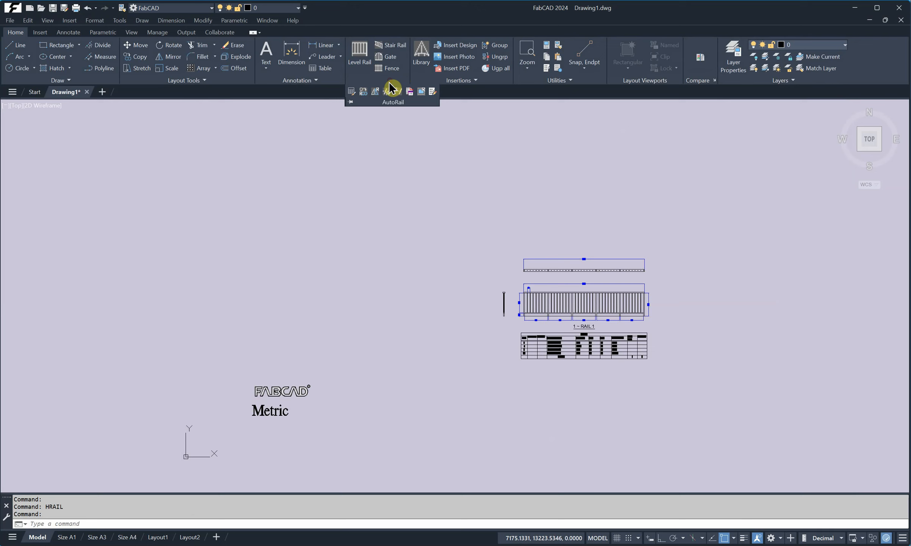
left_click(433, 92)
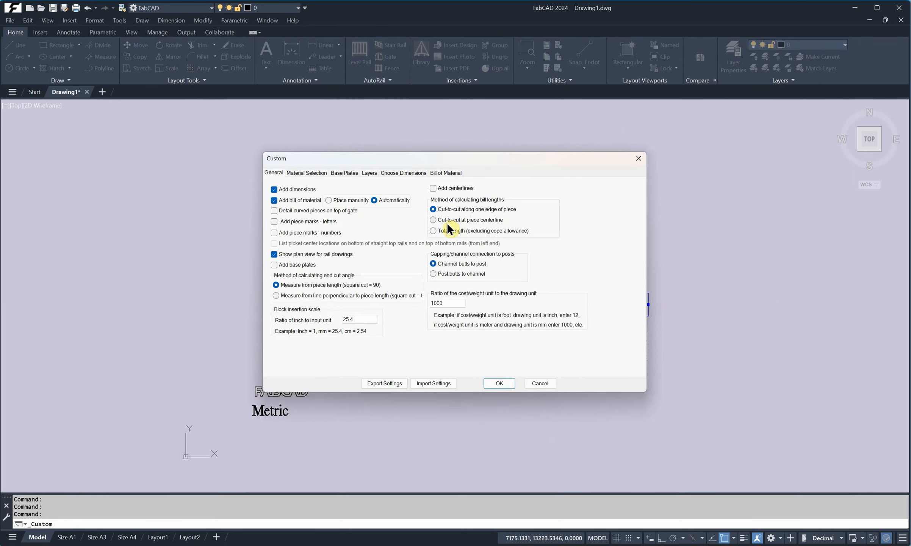
left_click(384, 383)
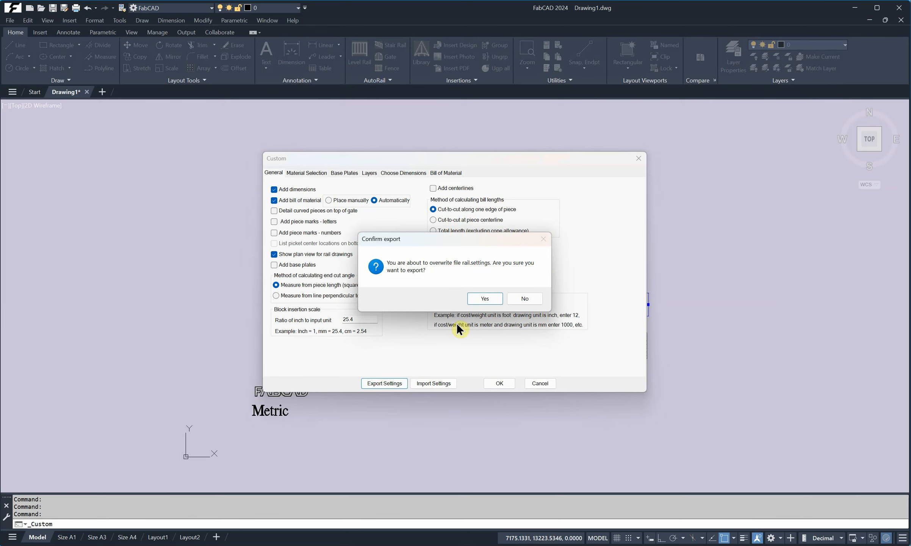
left_click(485, 299)
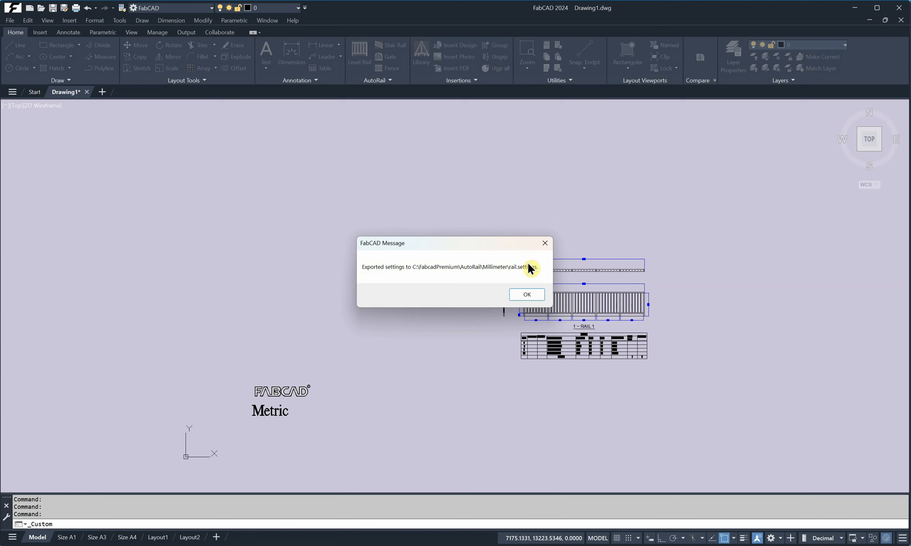
left_click(527, 295)
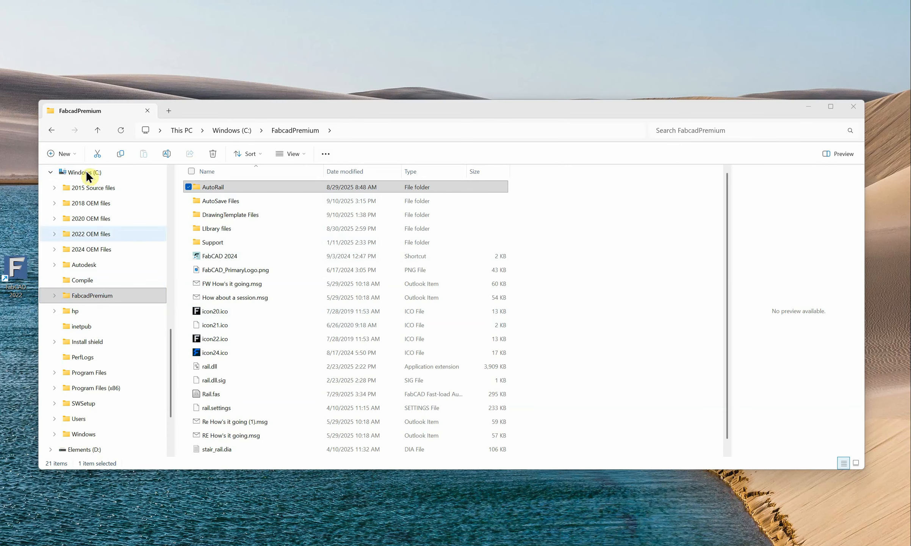
- Switch to File Explorer and examine the FabcadPremium folder's contents
left_click(55, 294)
left_click(55, 293)
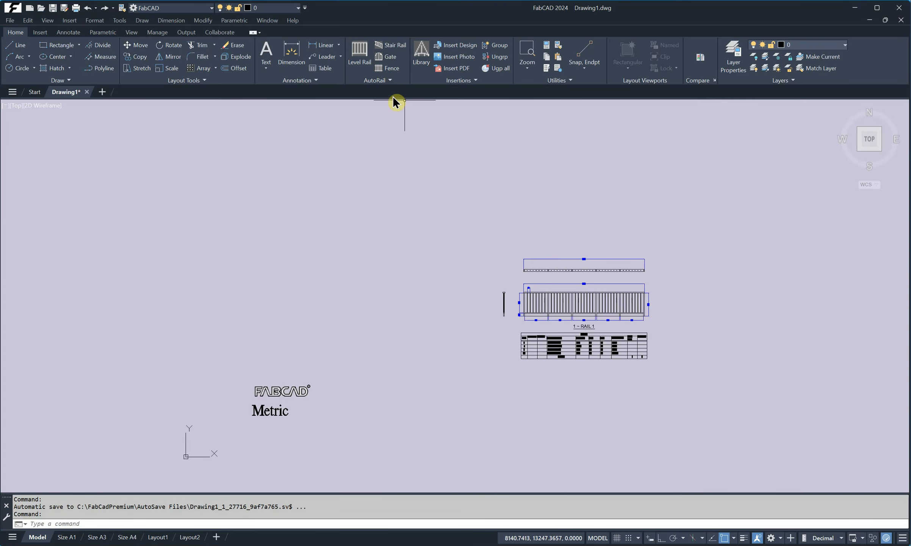
- Open the AutoRail settings folder setting
left_click(391, 79)
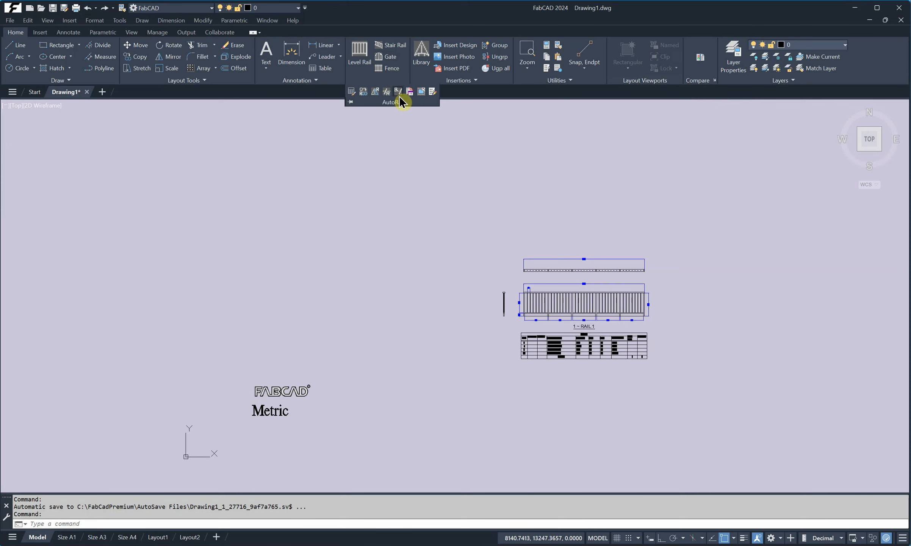
left_click(409, 91)
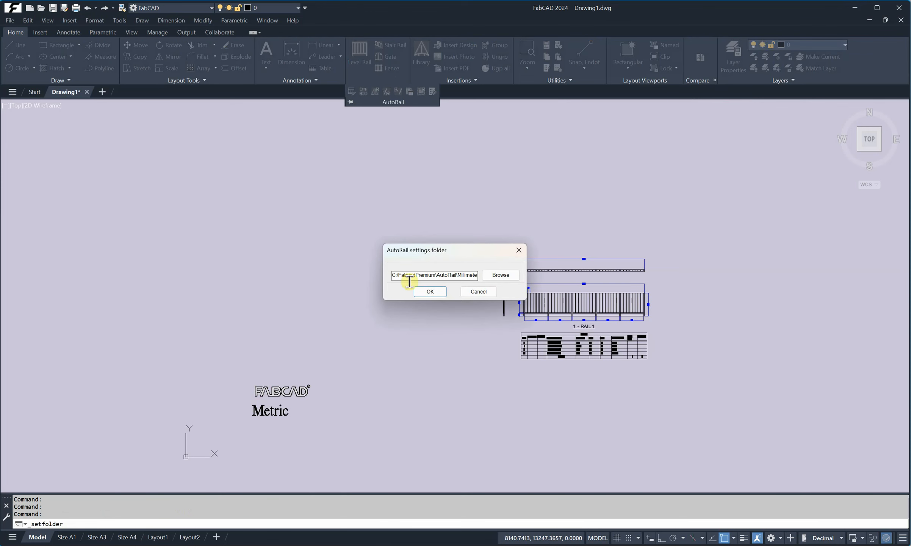